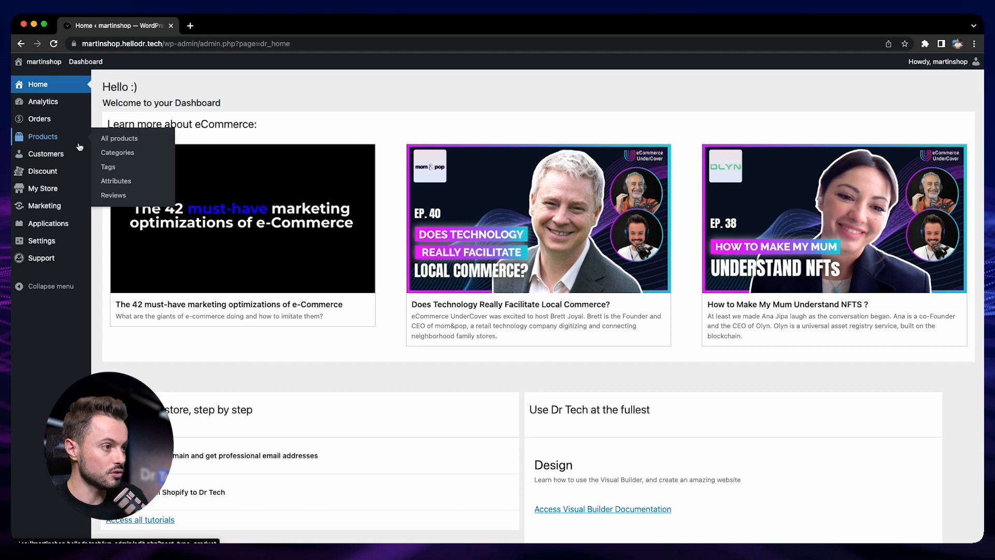
Create a new product named "Timeless Elegance: A History of Luxury Watches"
click(117, 141)
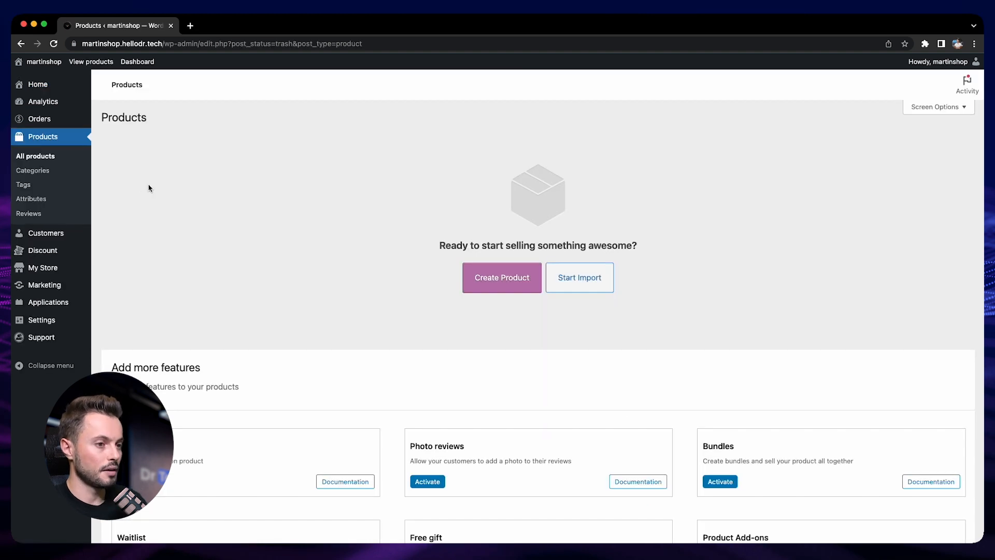
click(480, 278)
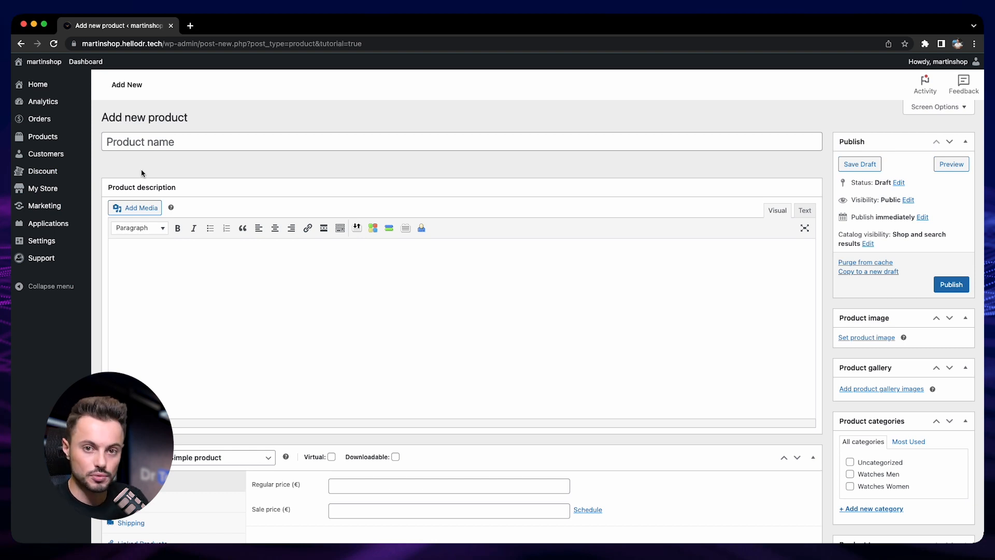
text(Timeless Elegance: A History of Luxury Watches)
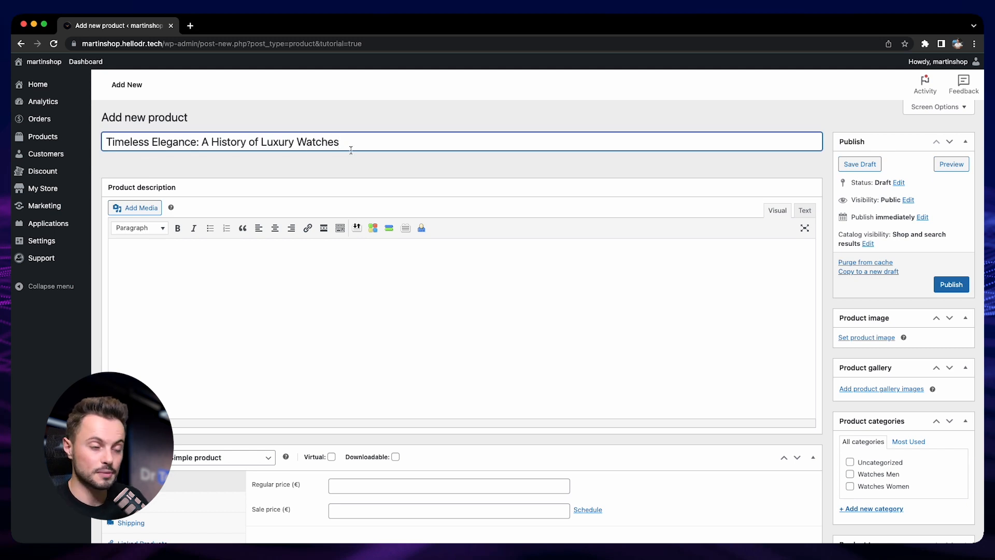
Paste a product short description saying the book explores the history of luxury watches from their early beginnings to today's timepieces
scroll(311, 150, down, 2)
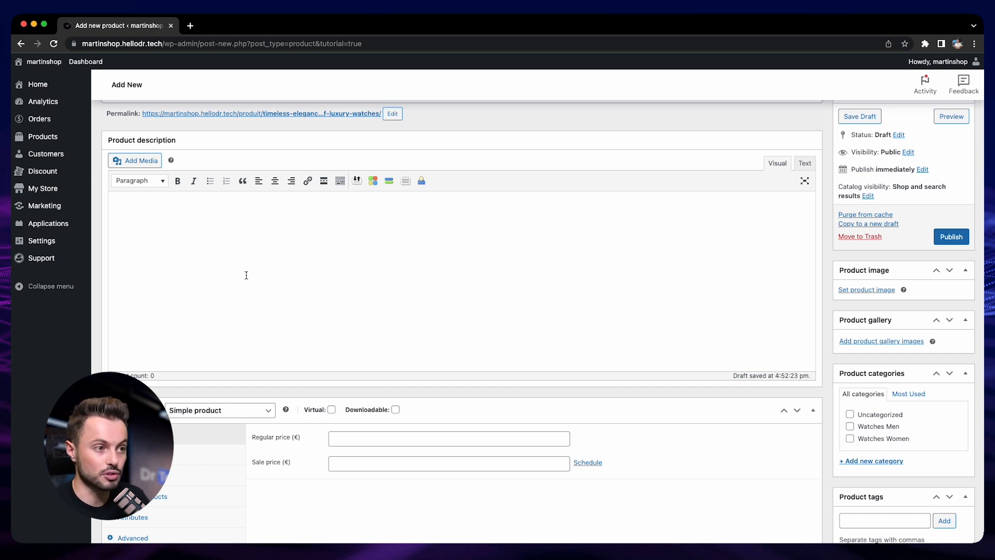
scroll(244, 277, down, 5)
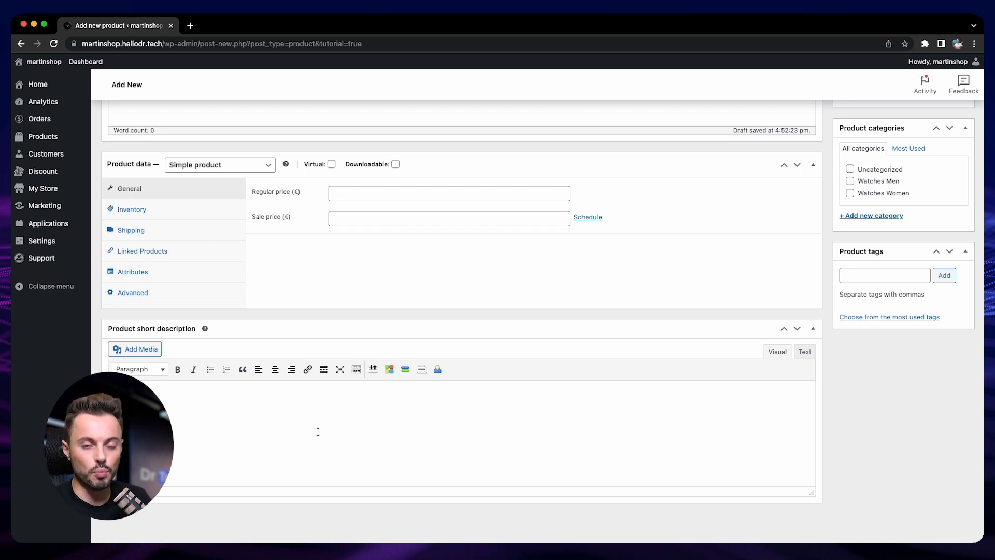
key(super+v)
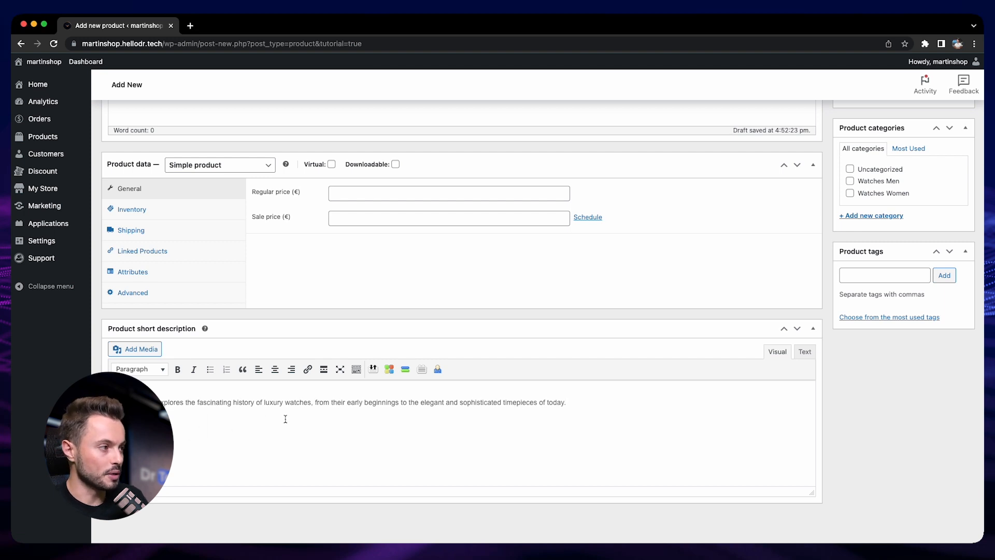
Paste the full product description with the book's summary paragraphs, author, 250 pages, 2023 release year and Hardcover format
scroll(530, 401, up, 4)
scroll(509, 395, up, 1)
click(456, 260)
key(super+v)
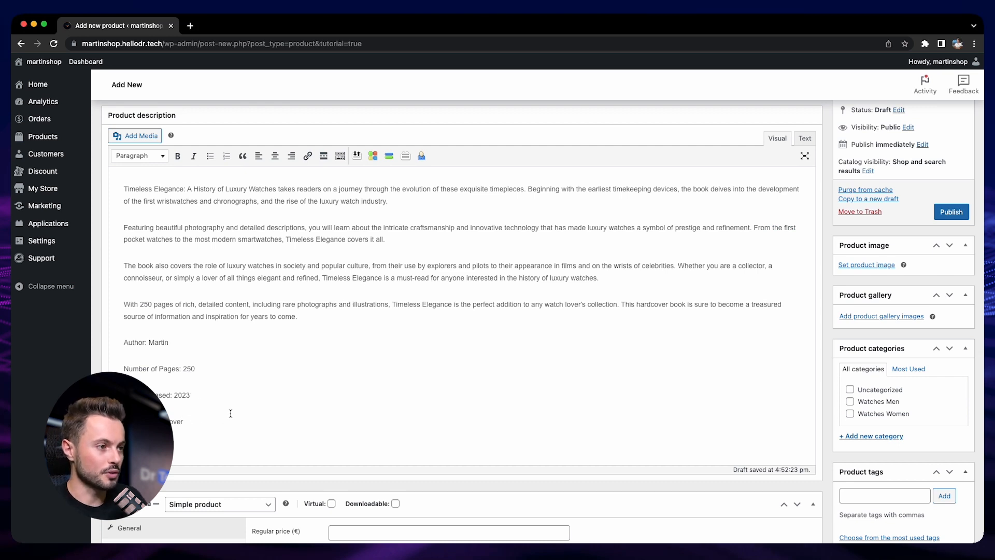
Set the product's regular price to 19 euros in the general product data
scroll(232, 416, down, 5)
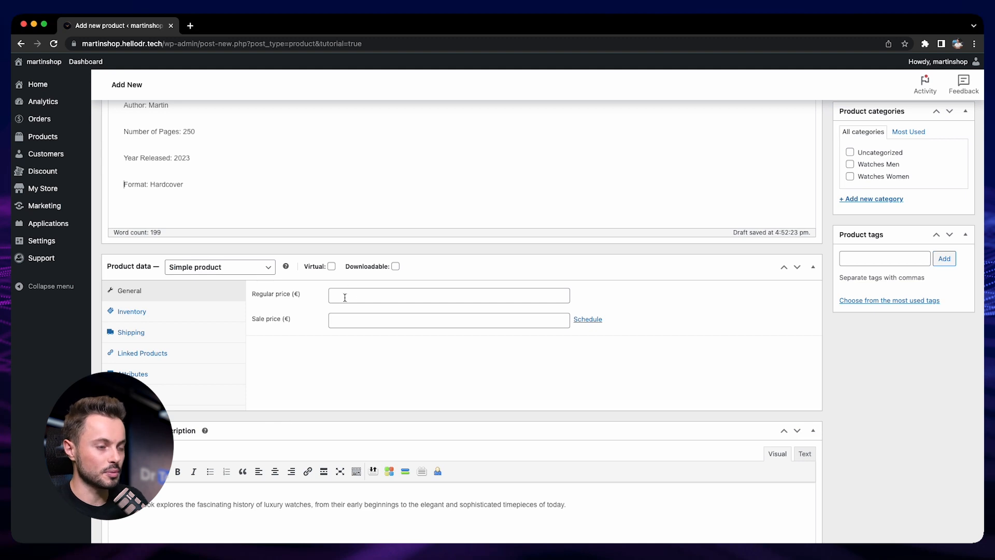
click(384, 301)
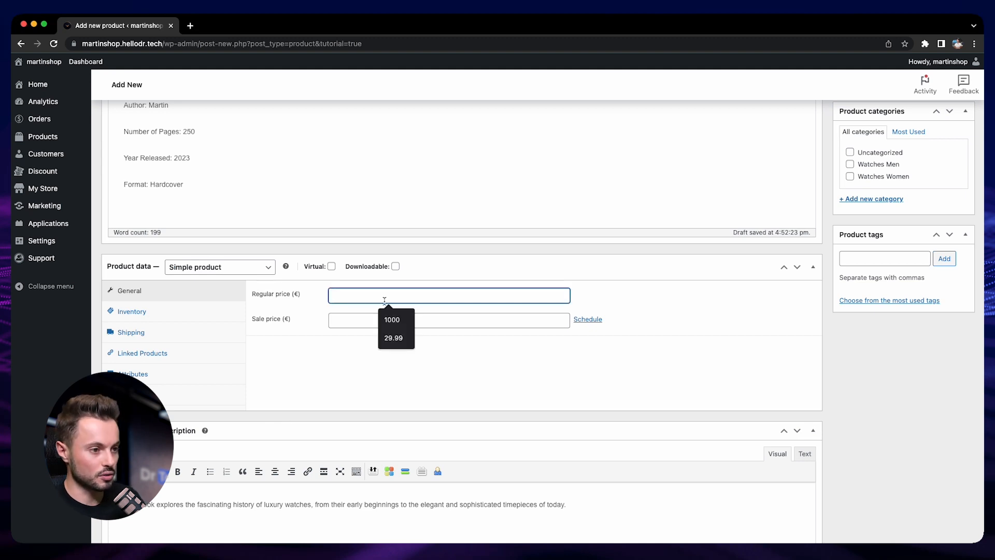
text(19)
click(320, 335)
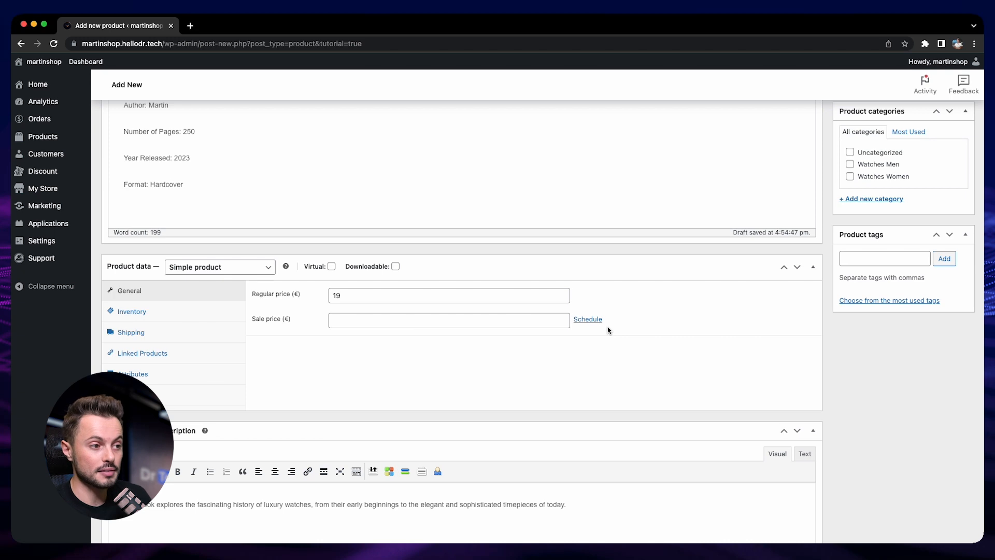
Review the product's sale scheduling, inventory, shipping, linked products, attributes and advanced settings
click(587, 319)
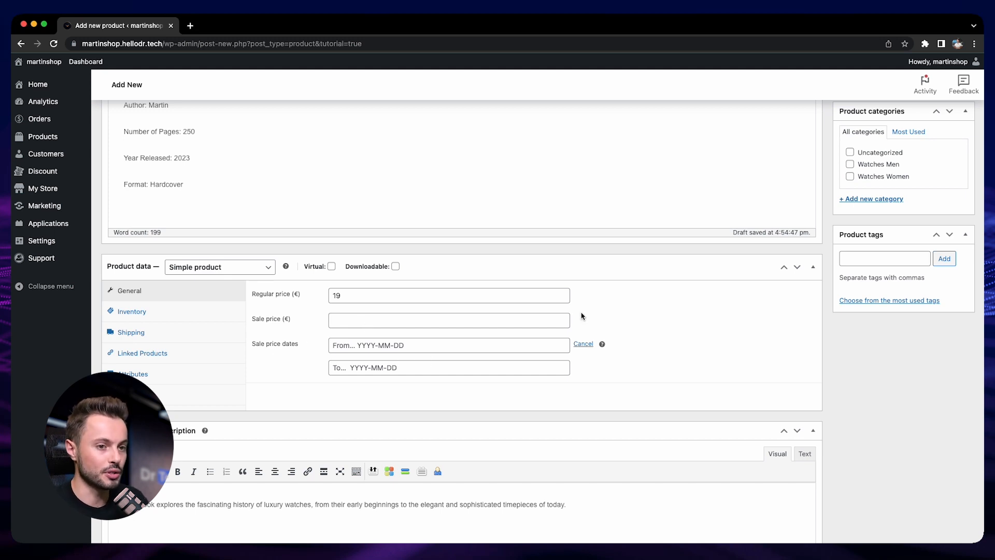
scroll(579, 318, up, 1)
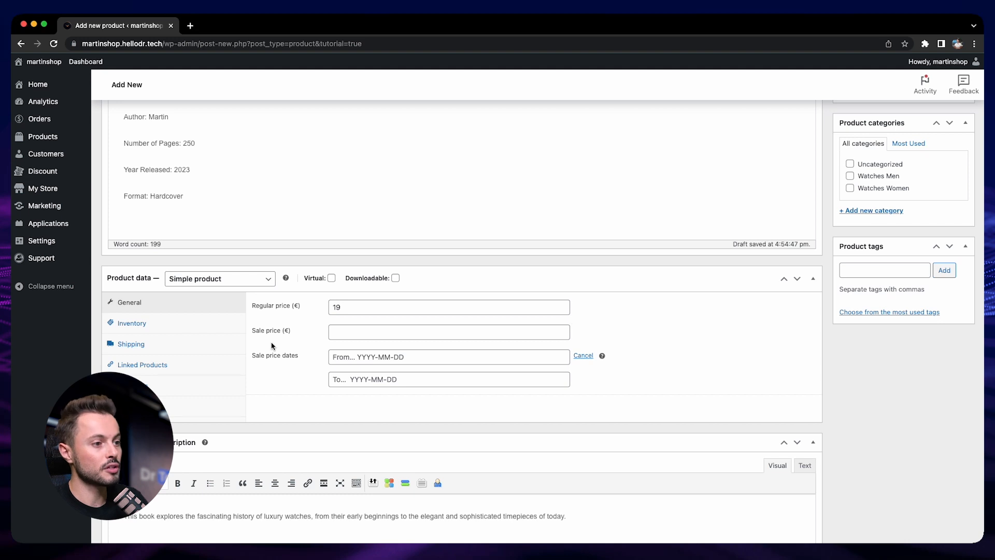
scroll(277, 379, up, 1)
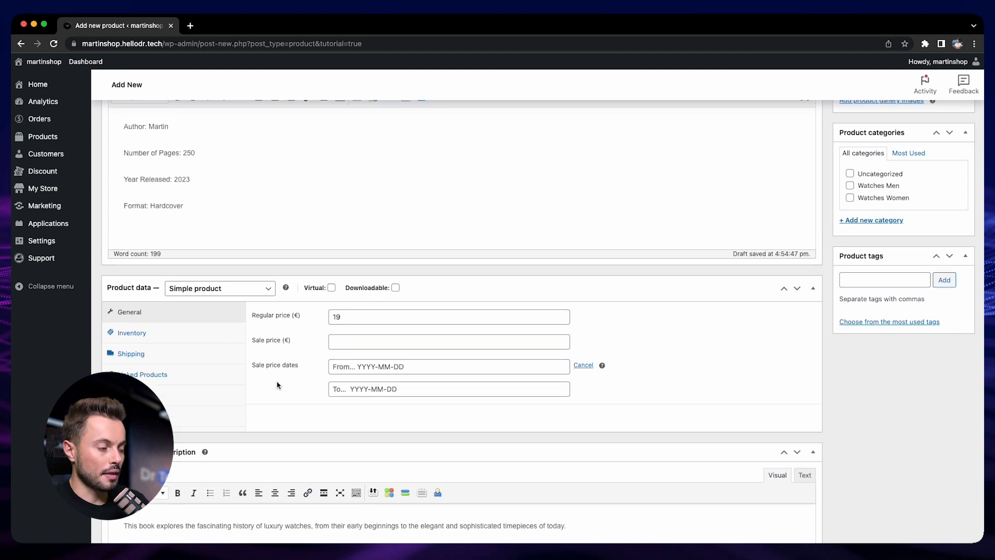
click(159, 337)
click(167, 355)
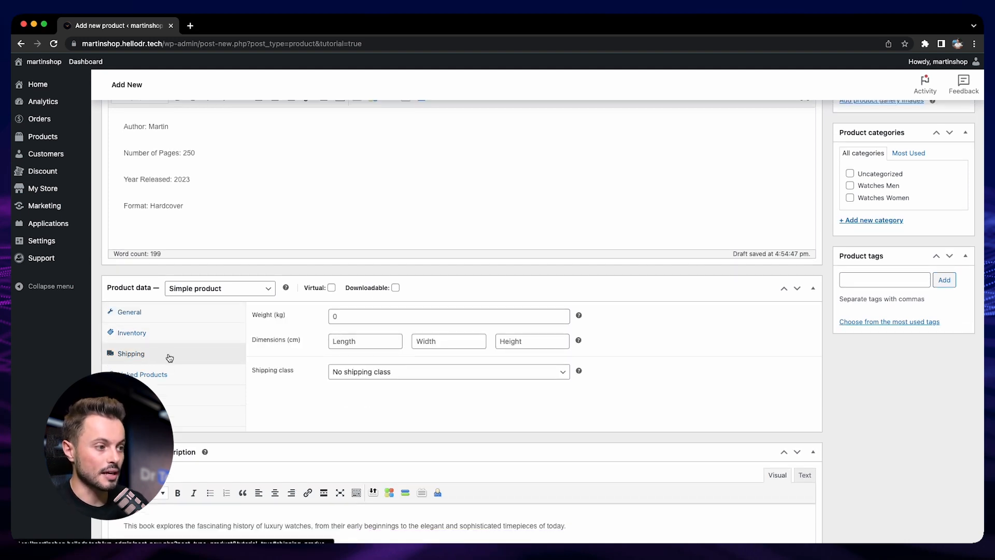
click(174, 378)
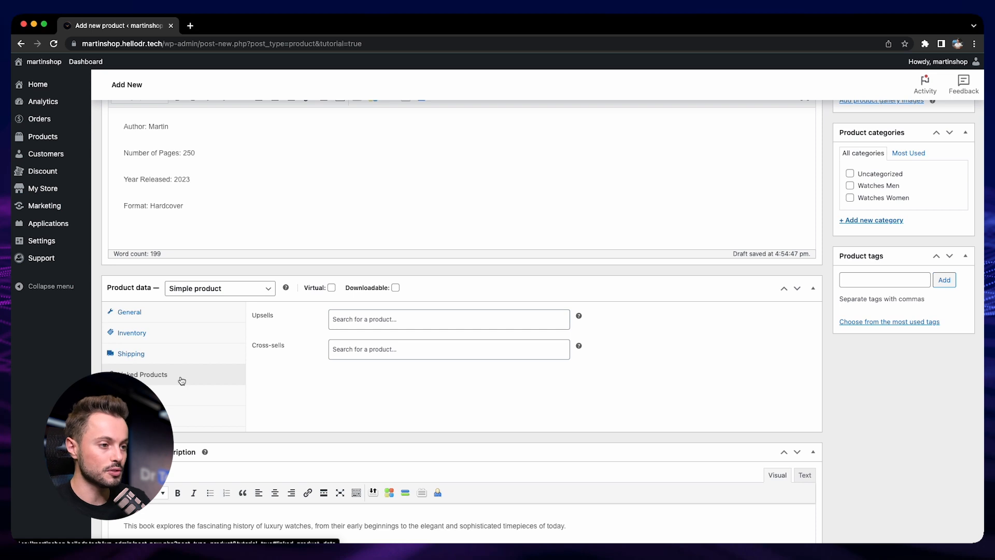
click(201, 403)
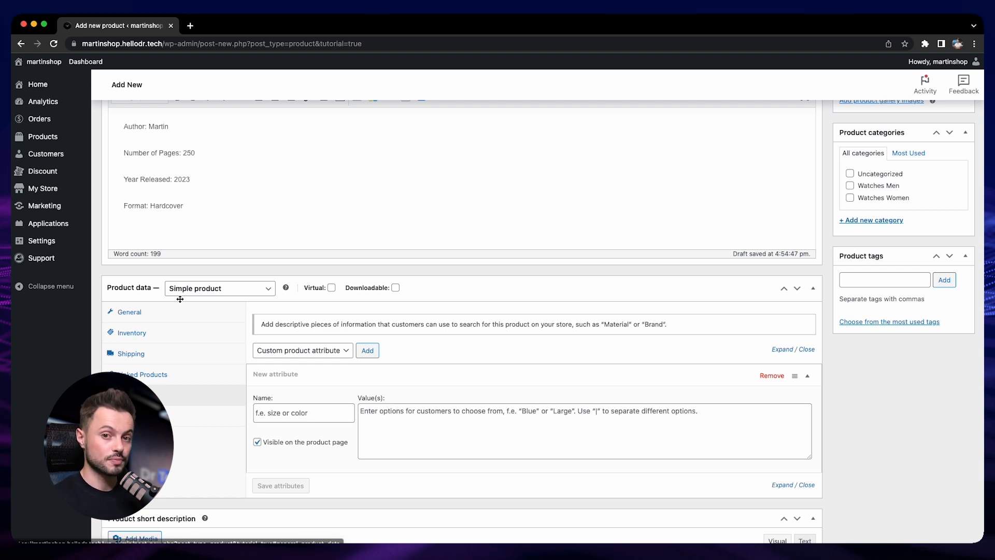
click(241, 412)
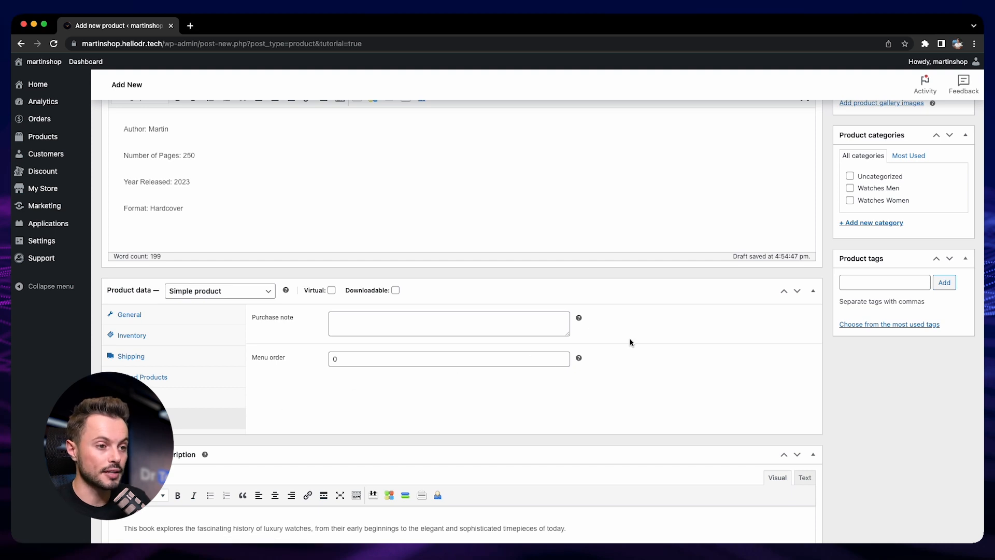
mouse_move(580, 319)
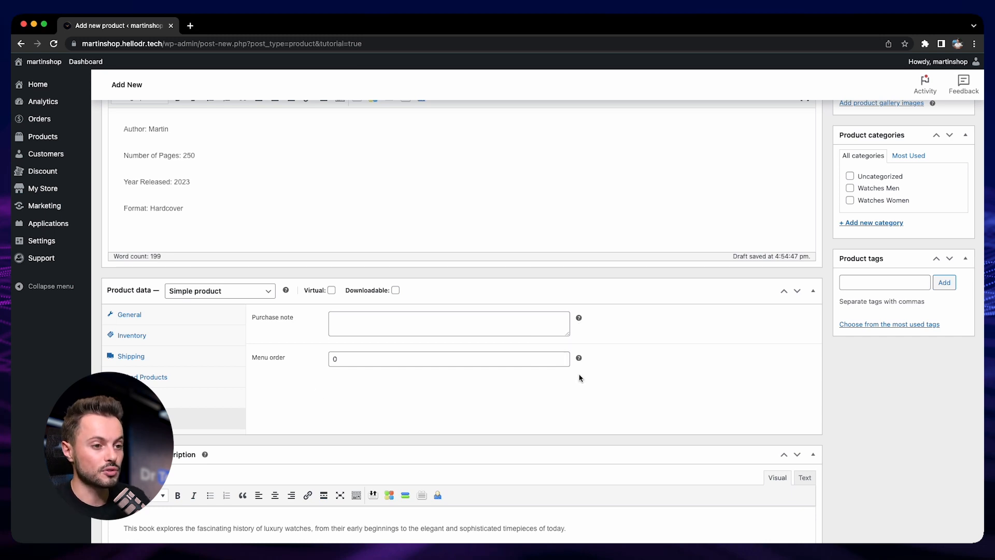
mouse_move(580, 358)
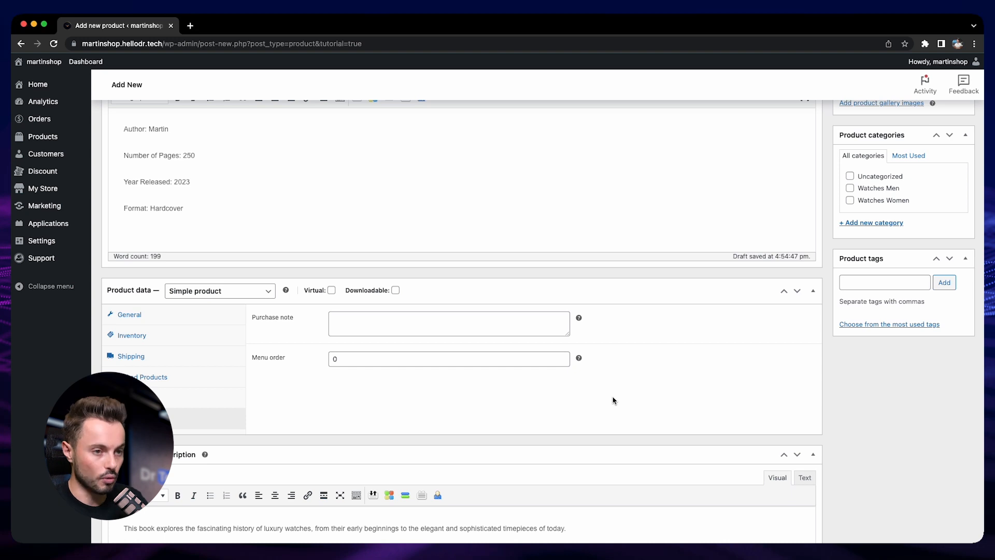
Set watch-book.png from the media library as the product image
scroll(715, 403, up, 3)
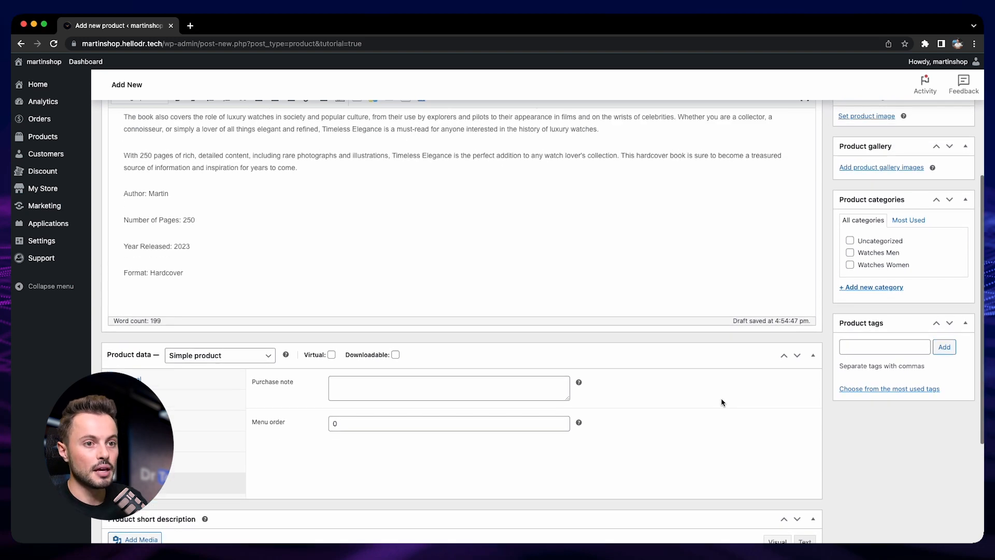
scroll(722, 402, up, 4)
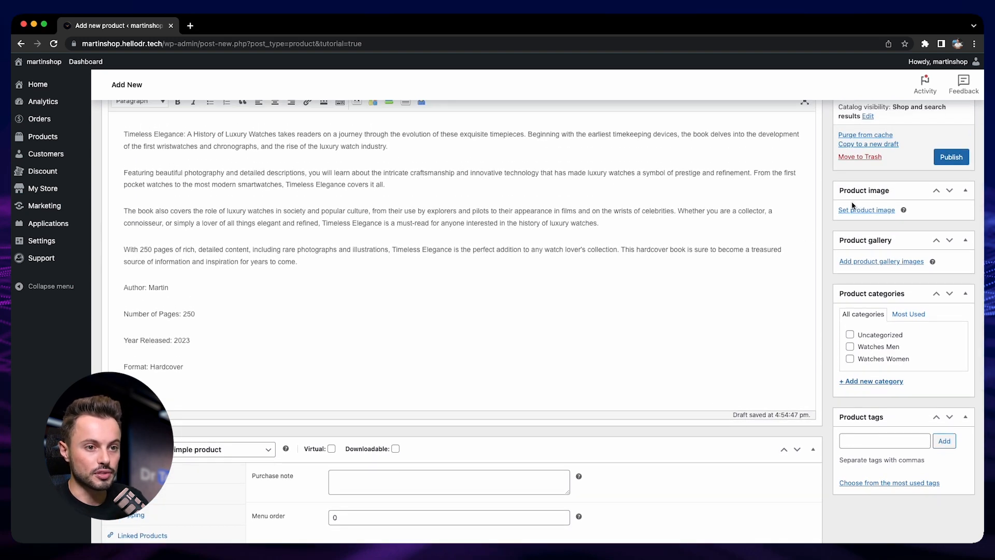
click(864, 210)
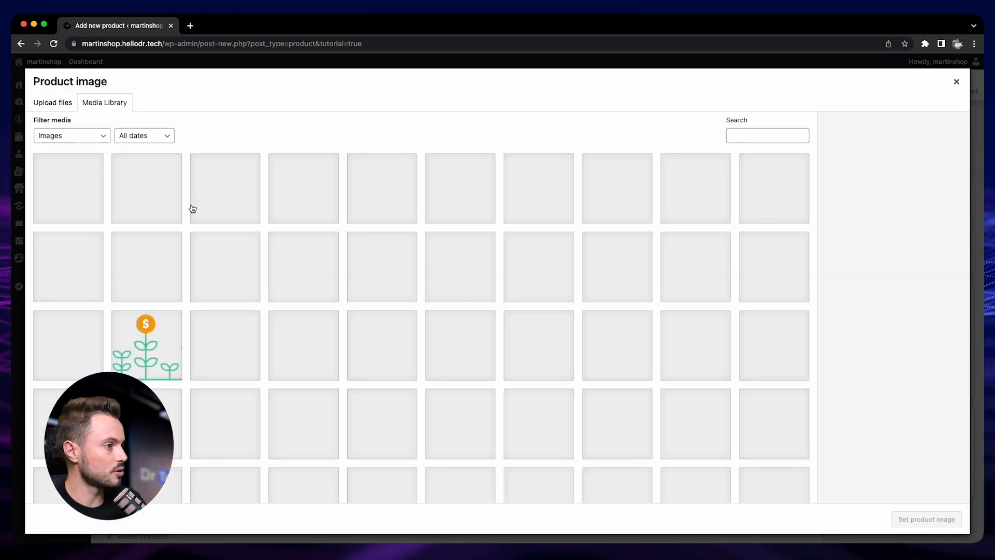
drag(12, 238, 338, 251)
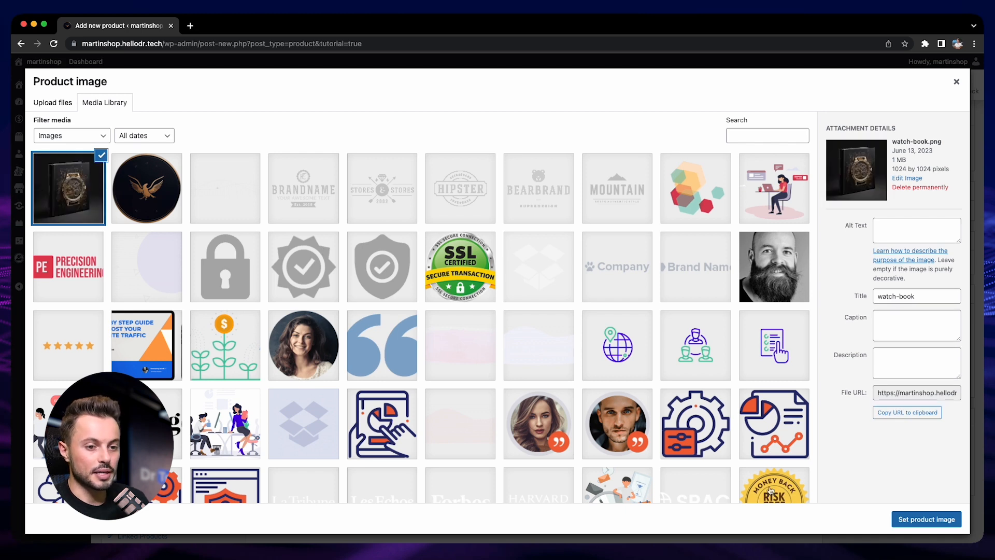
click(925, 519)
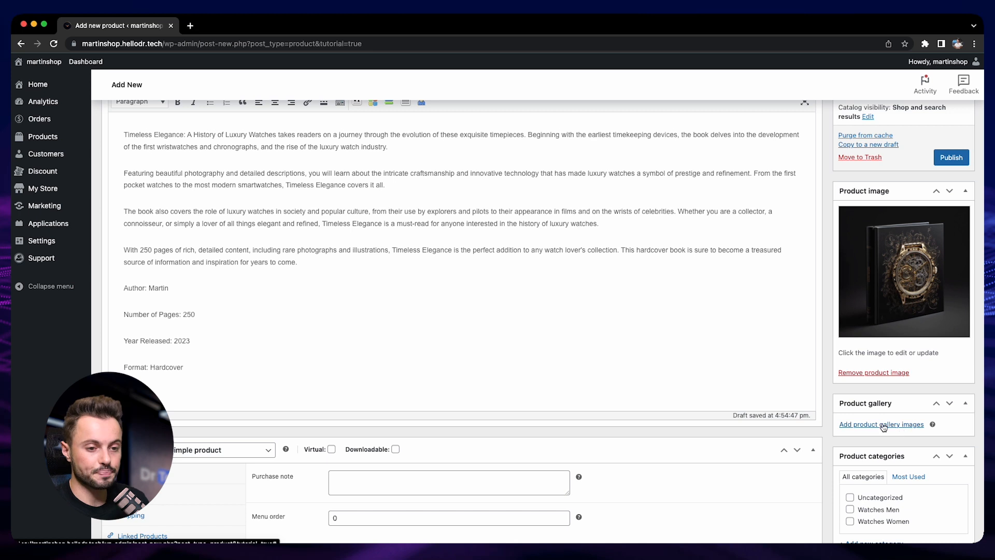
Assign the product to the Uncategorized category and publish it
scroll(890, 426, down, 2)
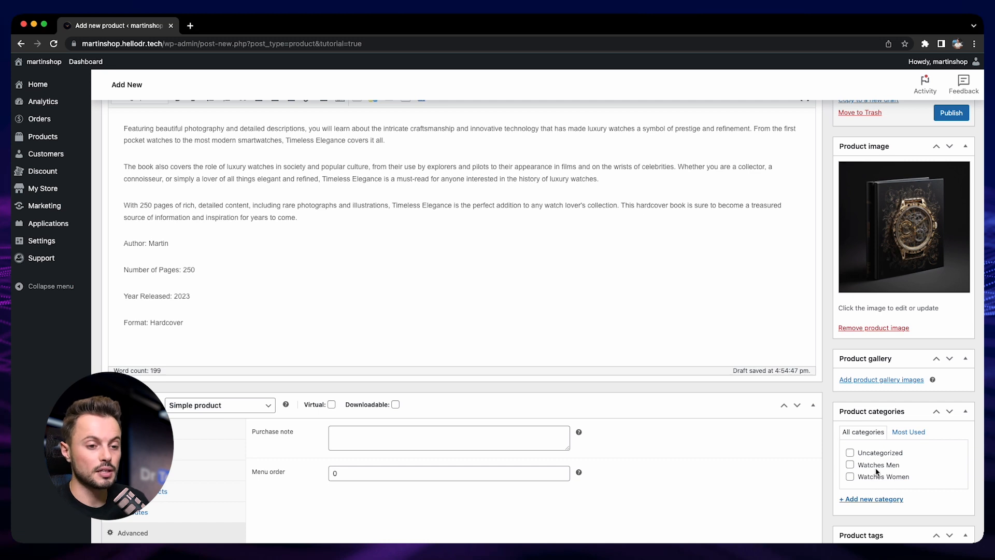
click(850, 452)
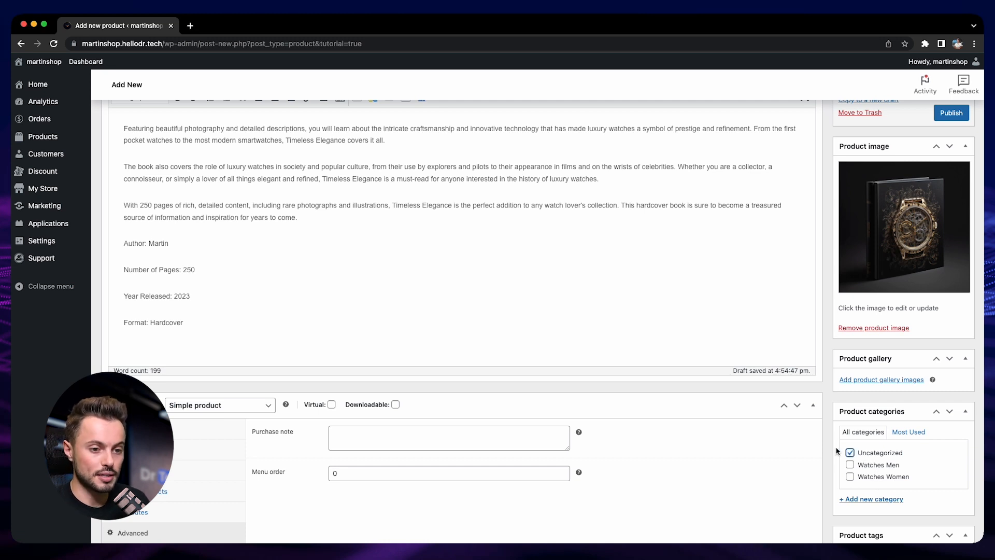
scroll(871, 455, down, 3)
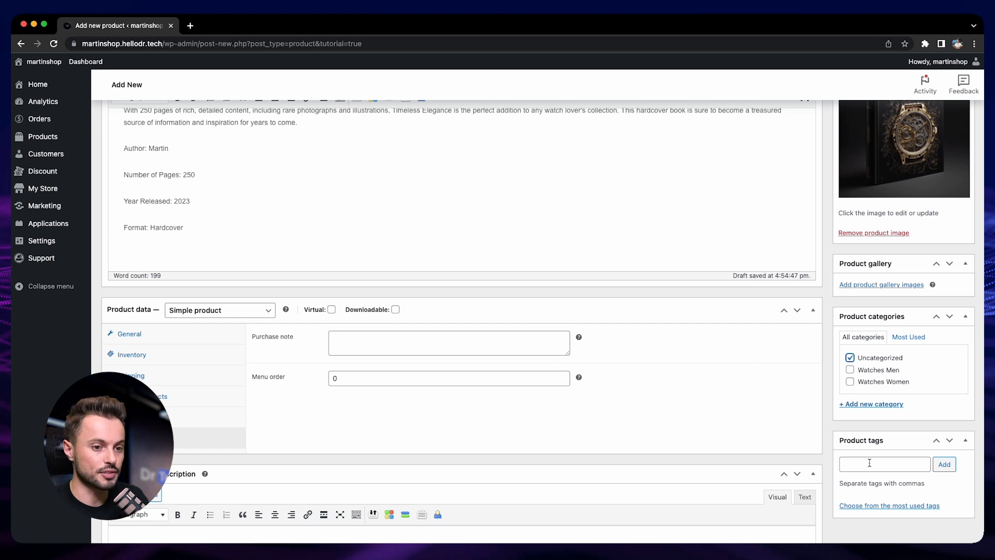
scroll(828, 460, up, 5)
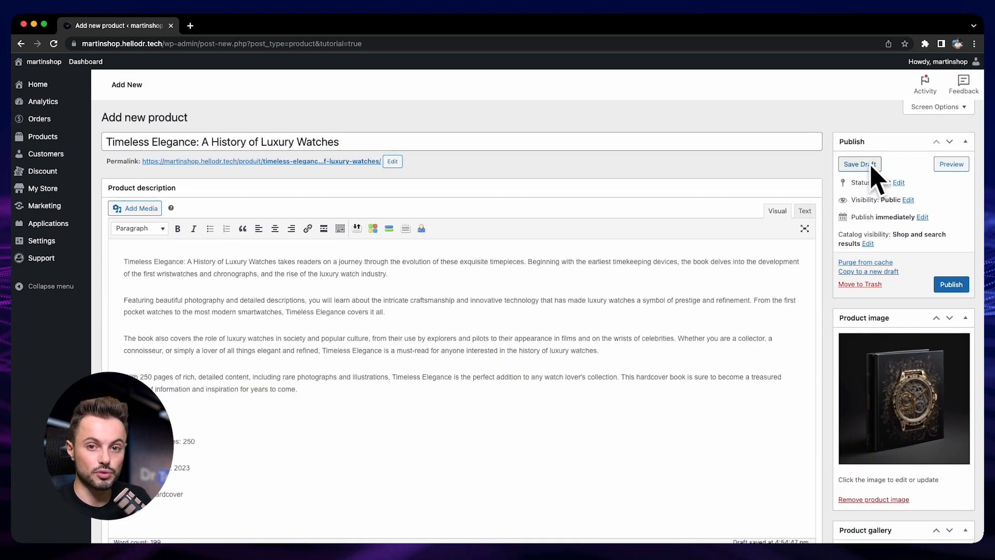
click(951, 285)
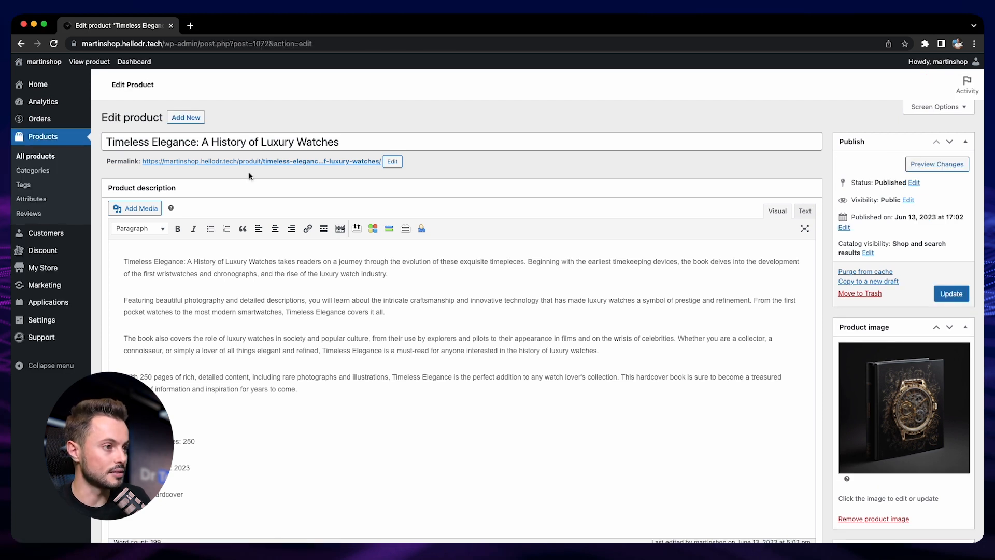
Open the published product's page in a new browser tab and check its title, price, image and descriptions
right_click(262, 162)
click(273, 168)
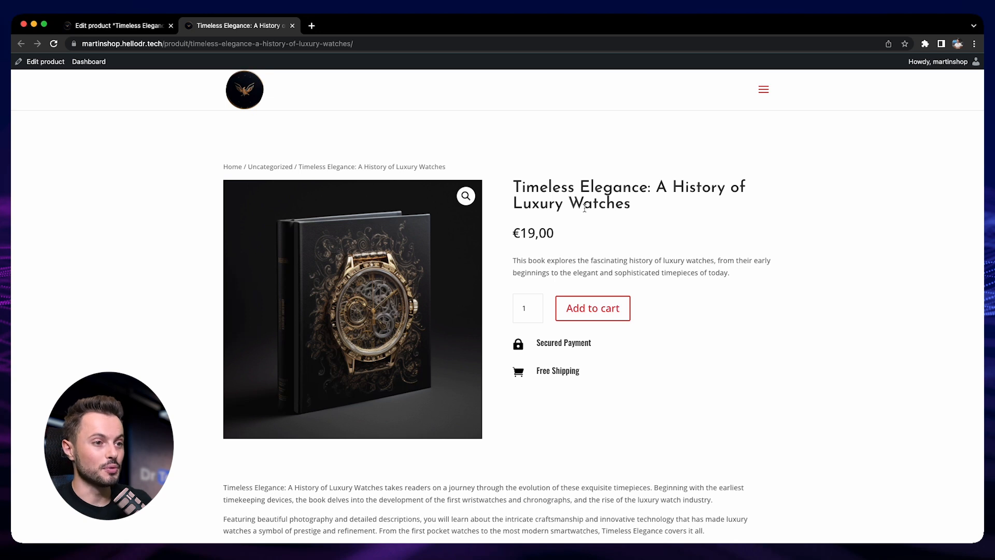
drag(517, 185, 640, 188)
scroll(274, 358, down, 5)
scroll(326, 426, up, 5)
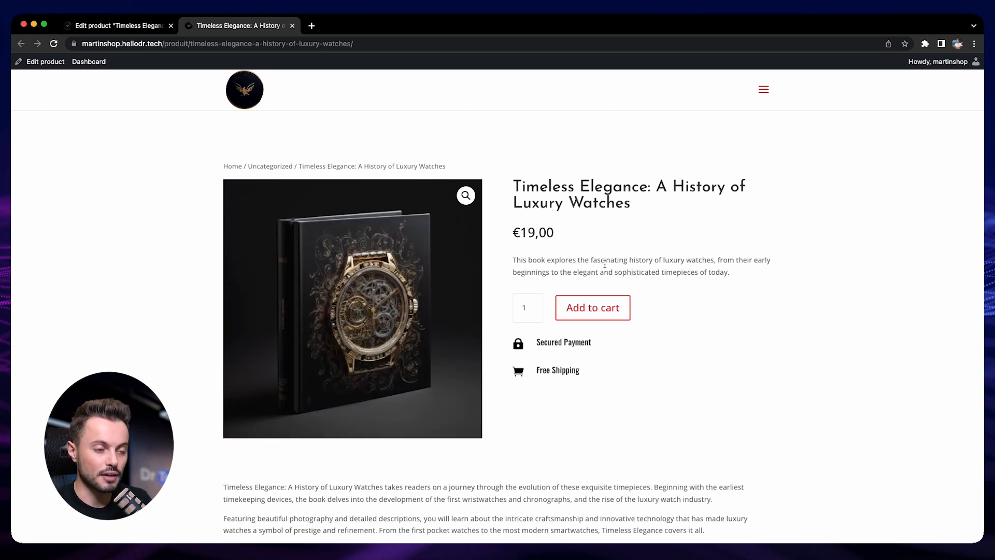
scroll(606, 264, down, 1)
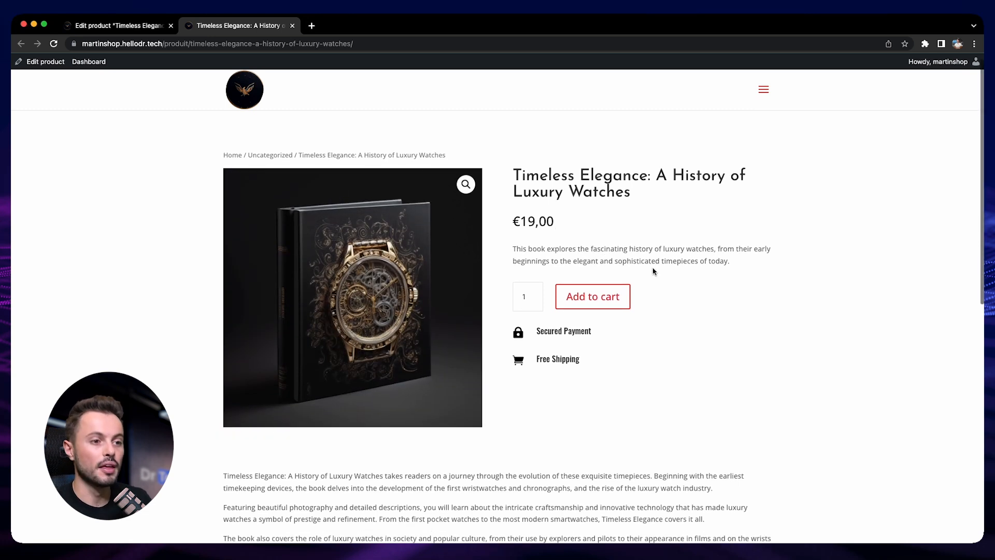